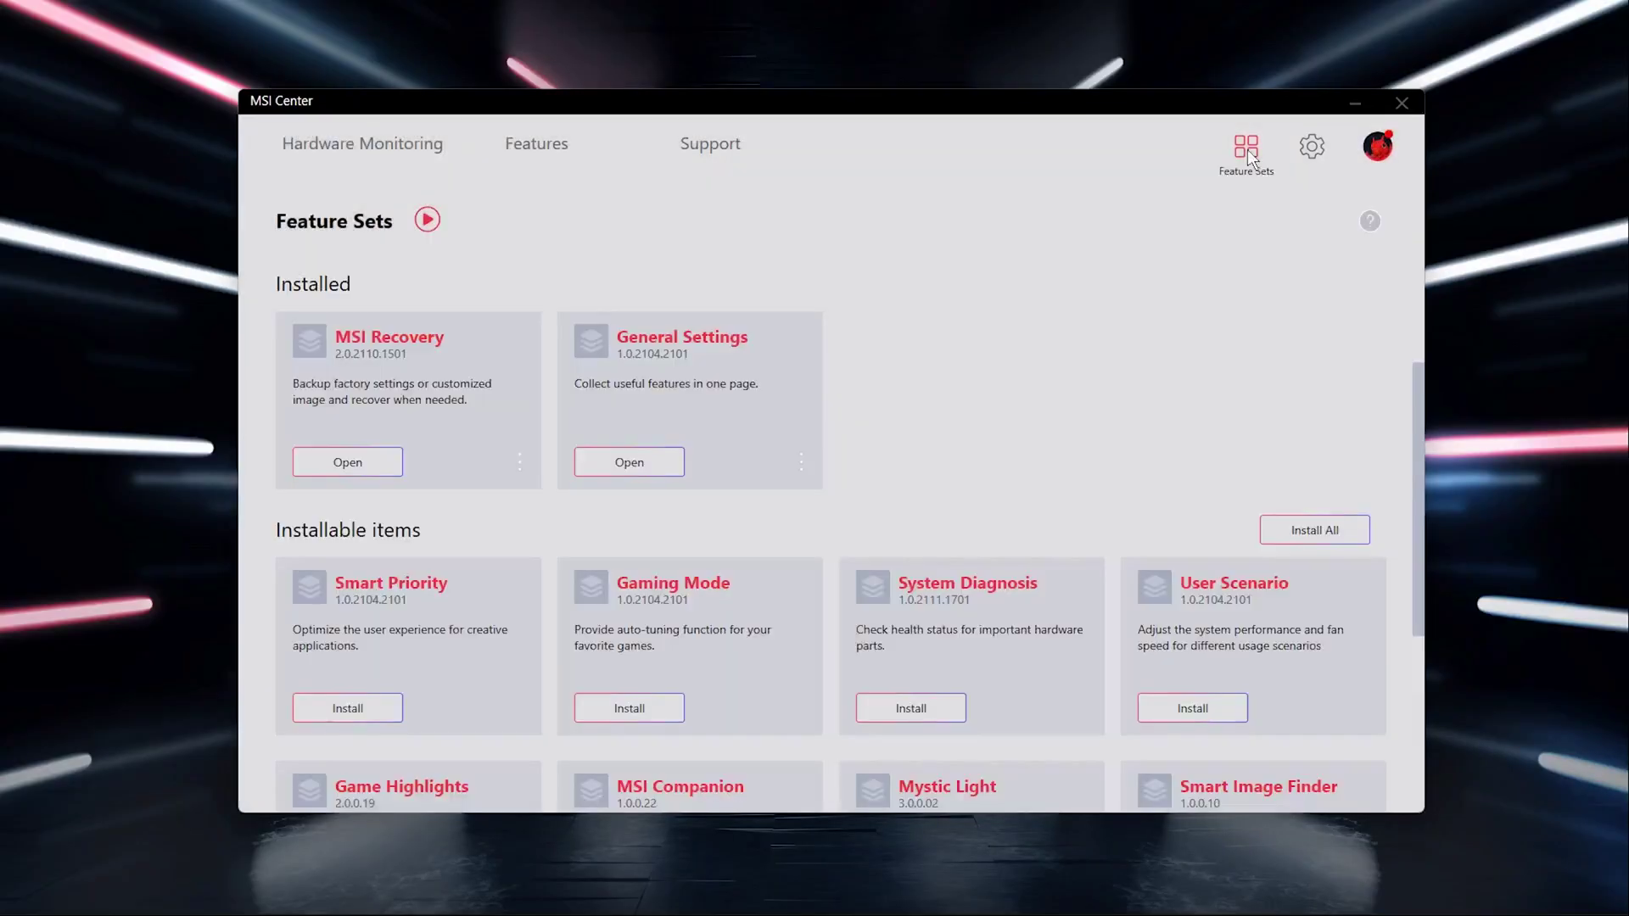
# - Install Smart Priority and download the MSI Center update from the Microsoft Store
pyautogui.click(384, 706)
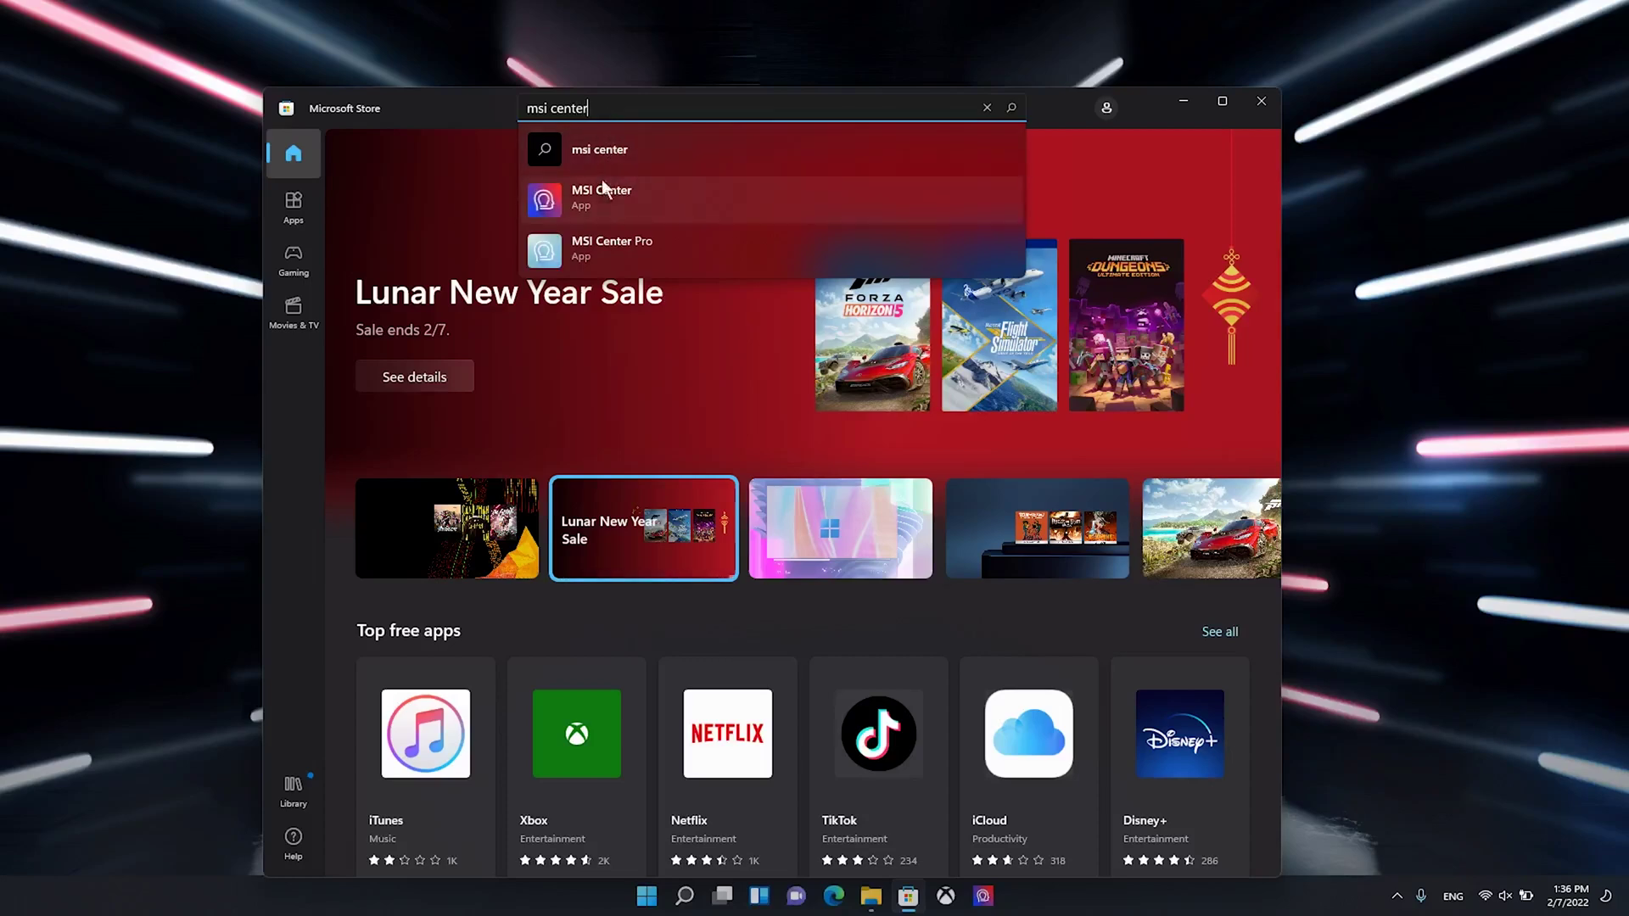
pyautogui.click(601, 188)
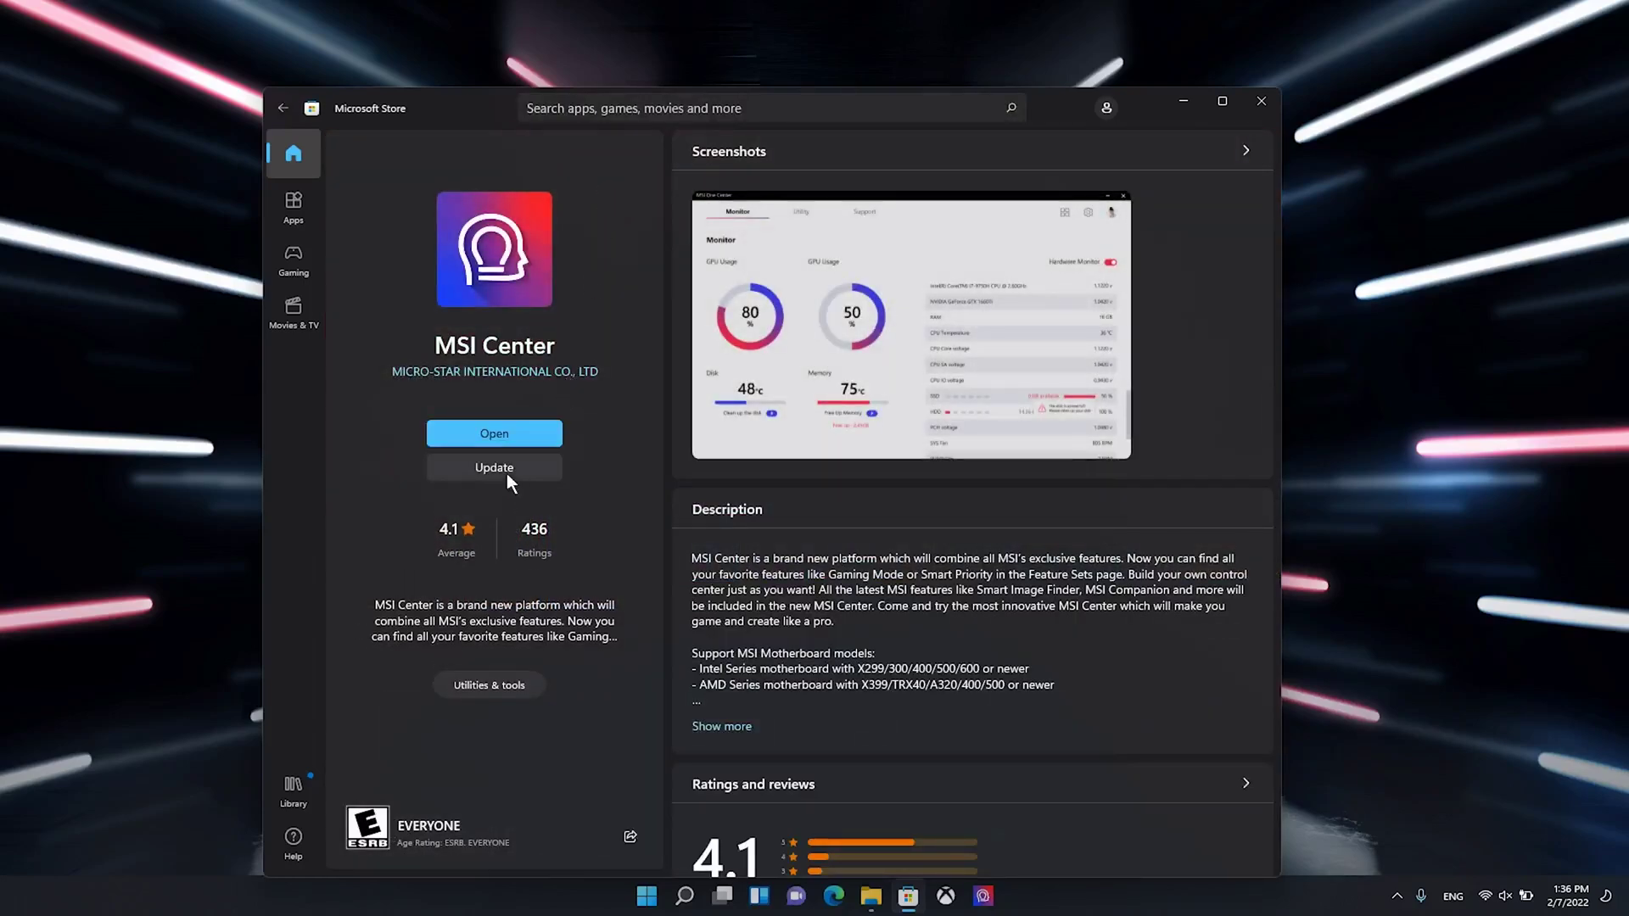
pyautogui.click(506, 474)
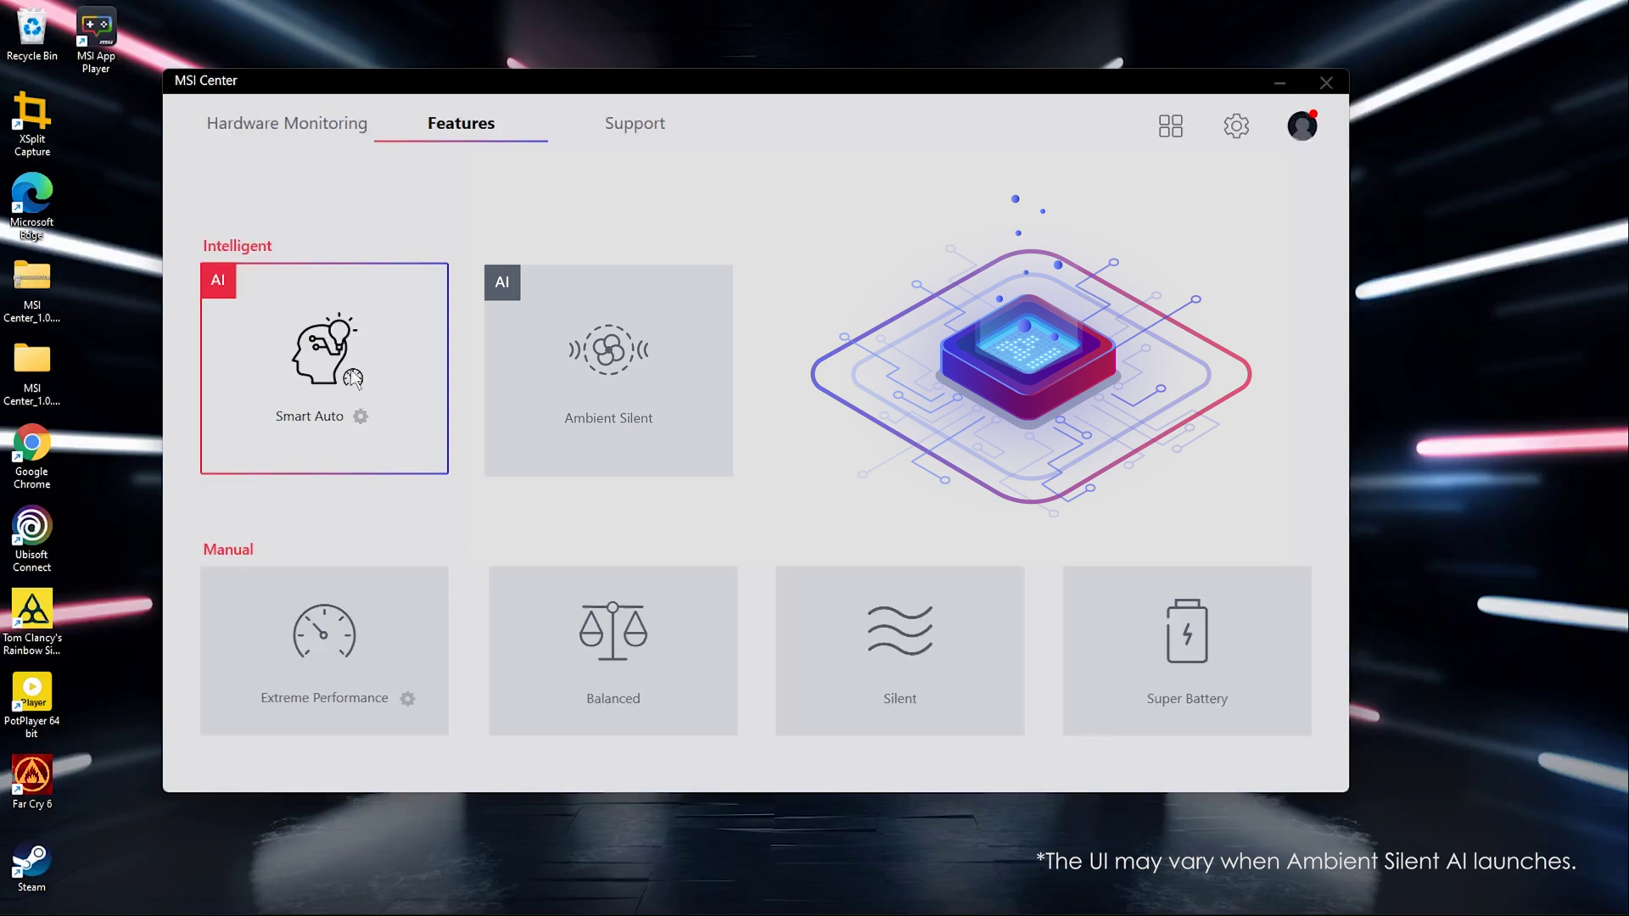
# - Launch the app and go to User Scenario to show the Smart Auto mode
pyautogui.doubleClick(99, 37)
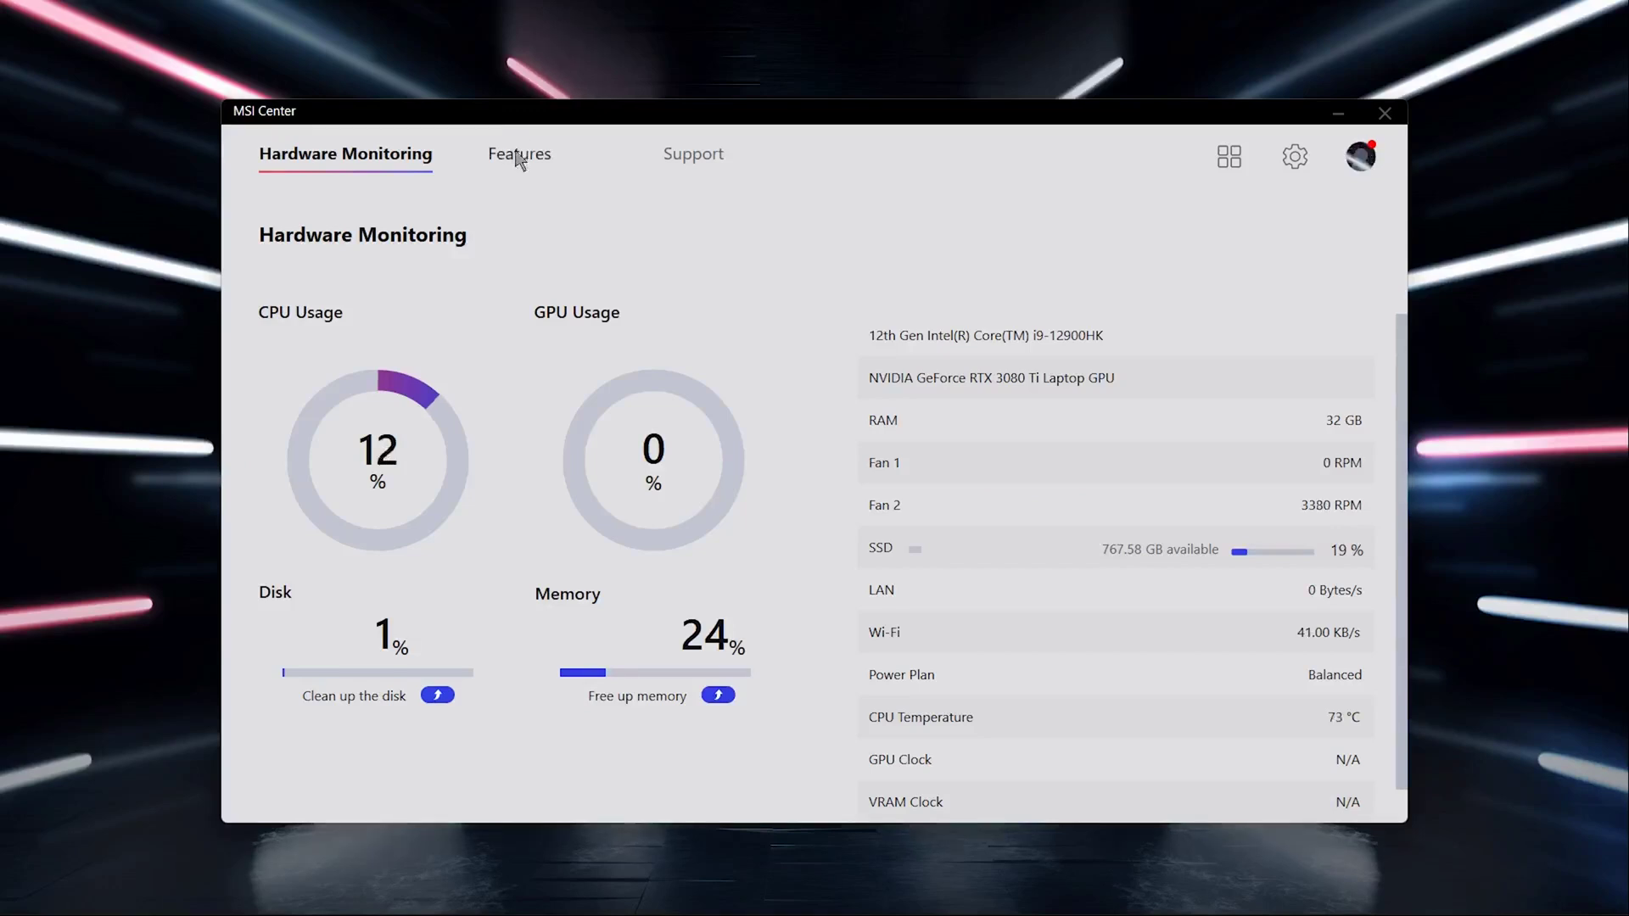
pyautogui.moveTo(460, 124)
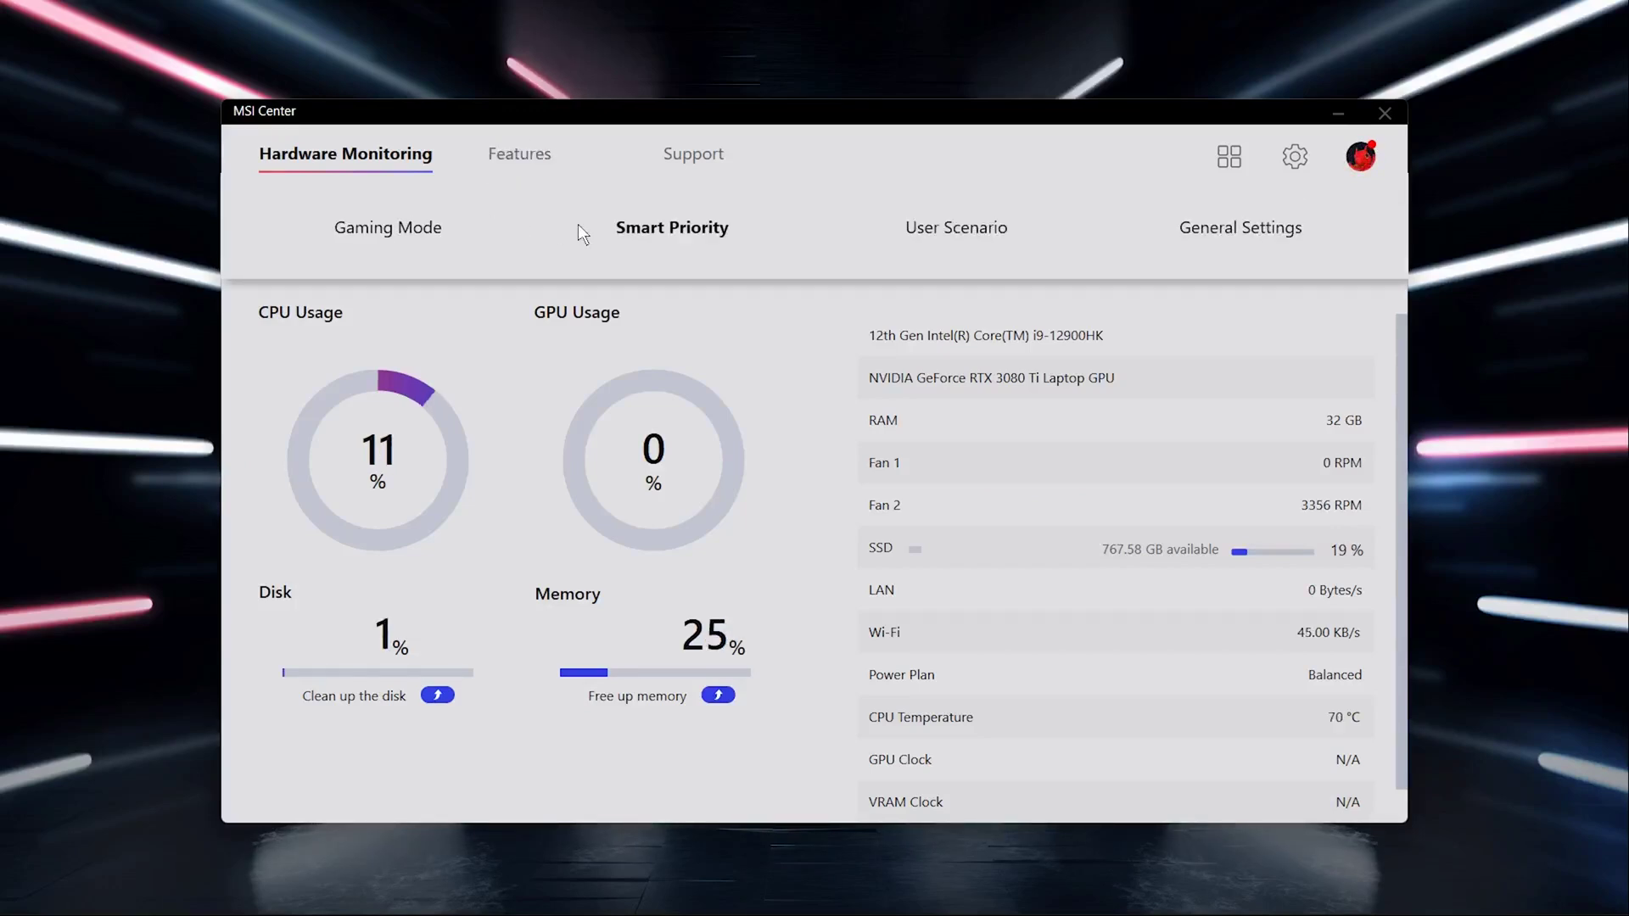
pyautogui.click(912, 245)
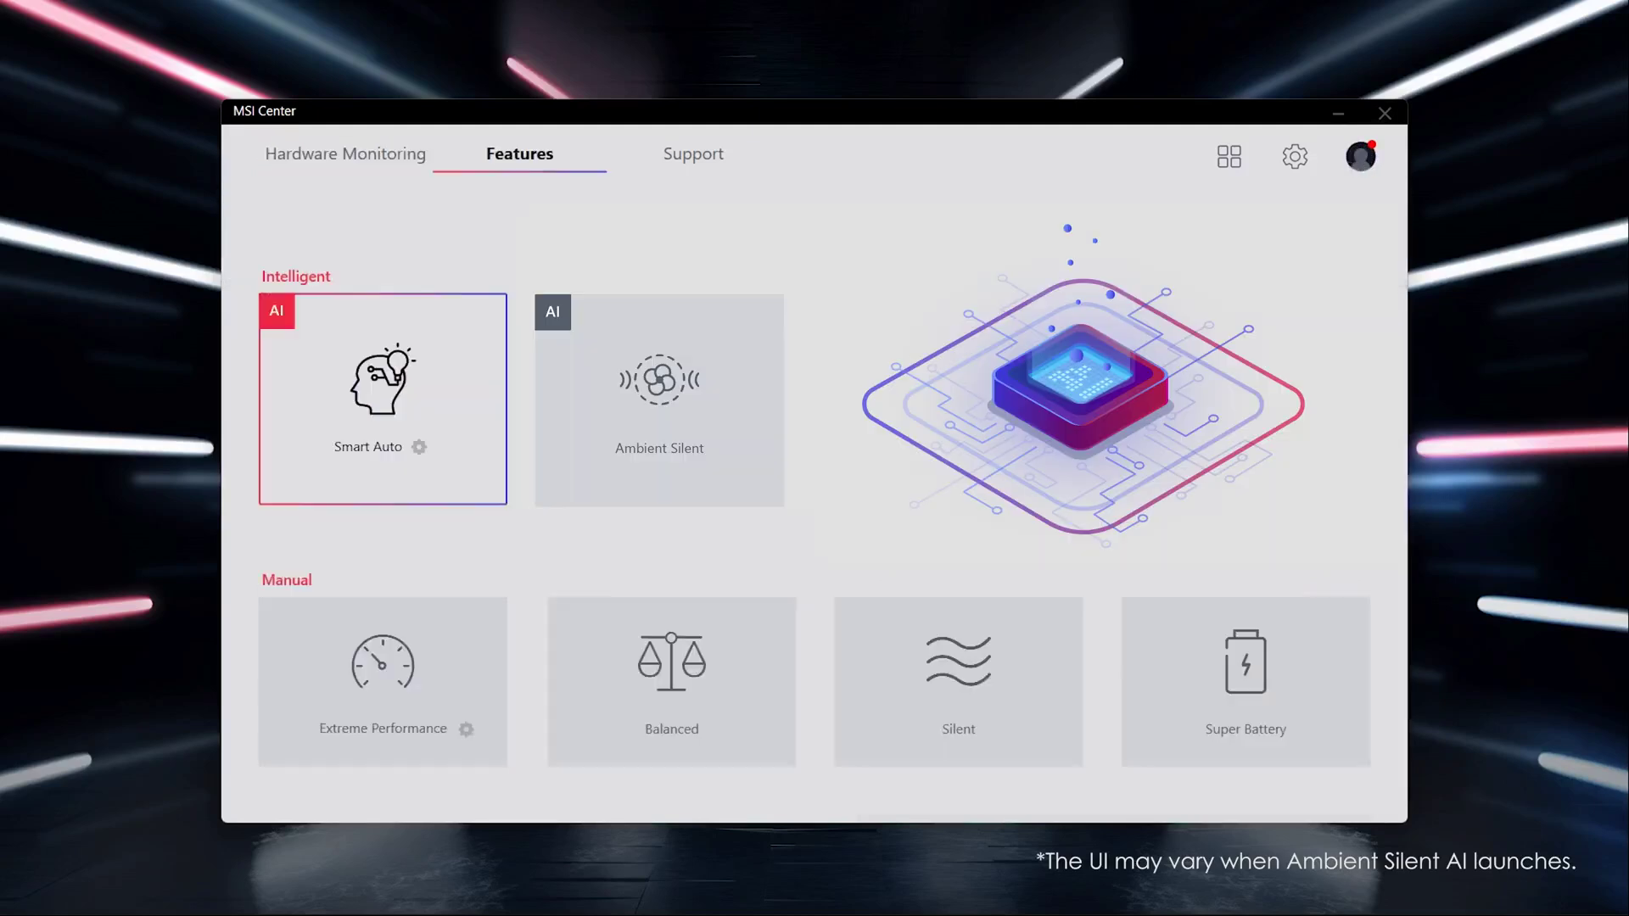
# - Add the Tom Clancy's Rainbow Six Extraction shortcut to Smart Auto's Gaming Mode apps
pyautogui.click(421, 452)
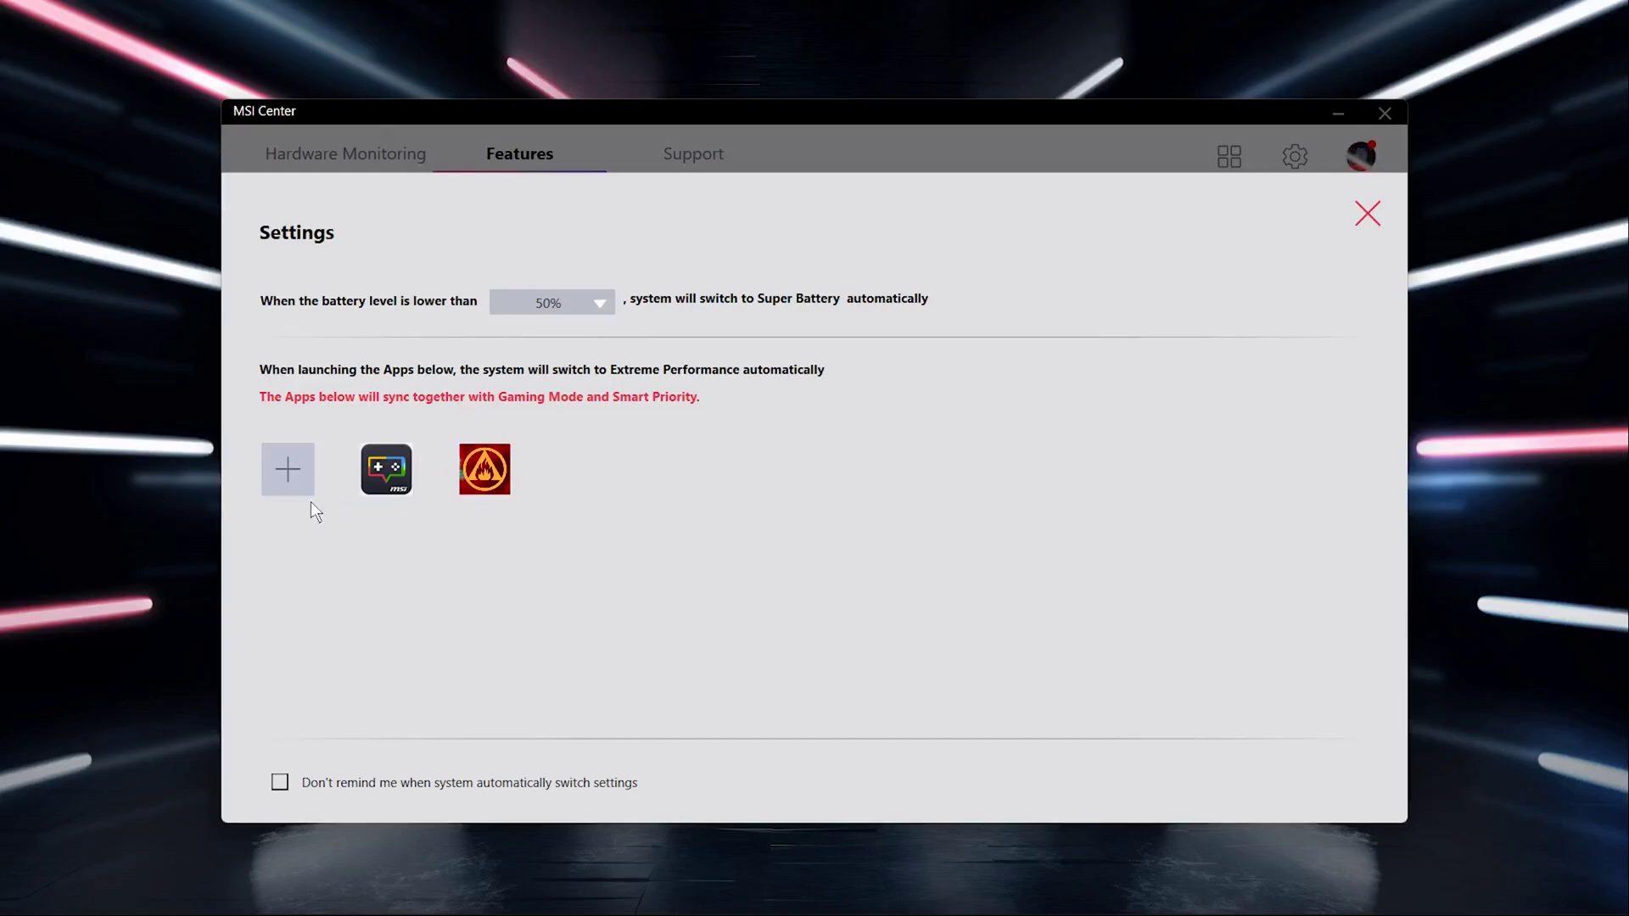
pyautogui.click(289, 472)
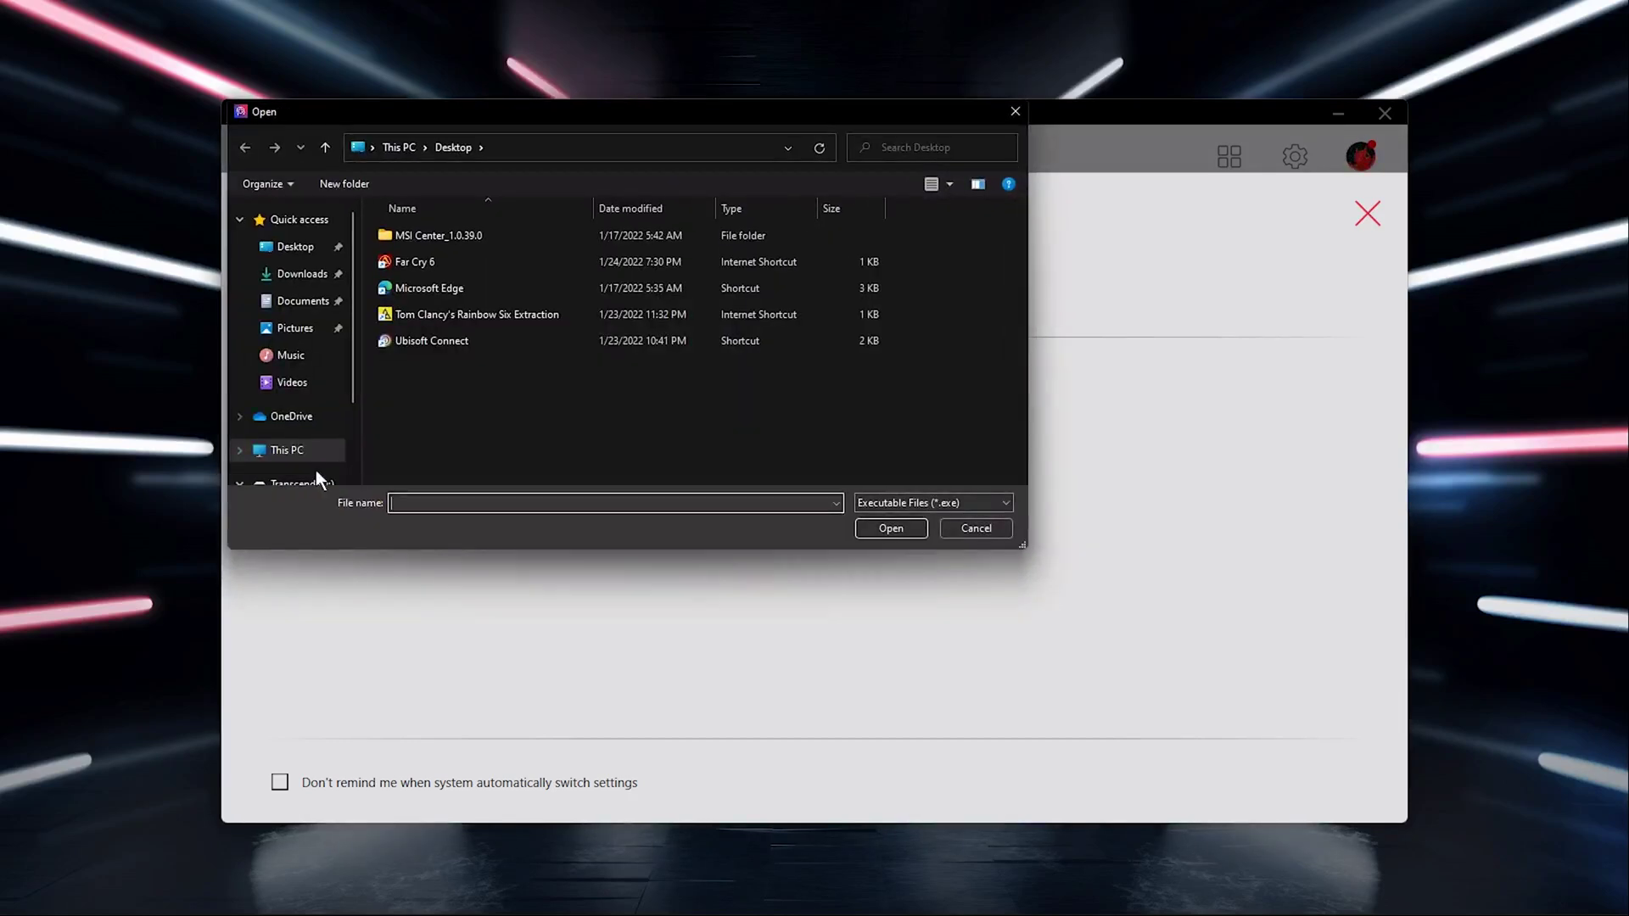
pyautogui.click(472, 315)
pyautogui.click(874, 529)
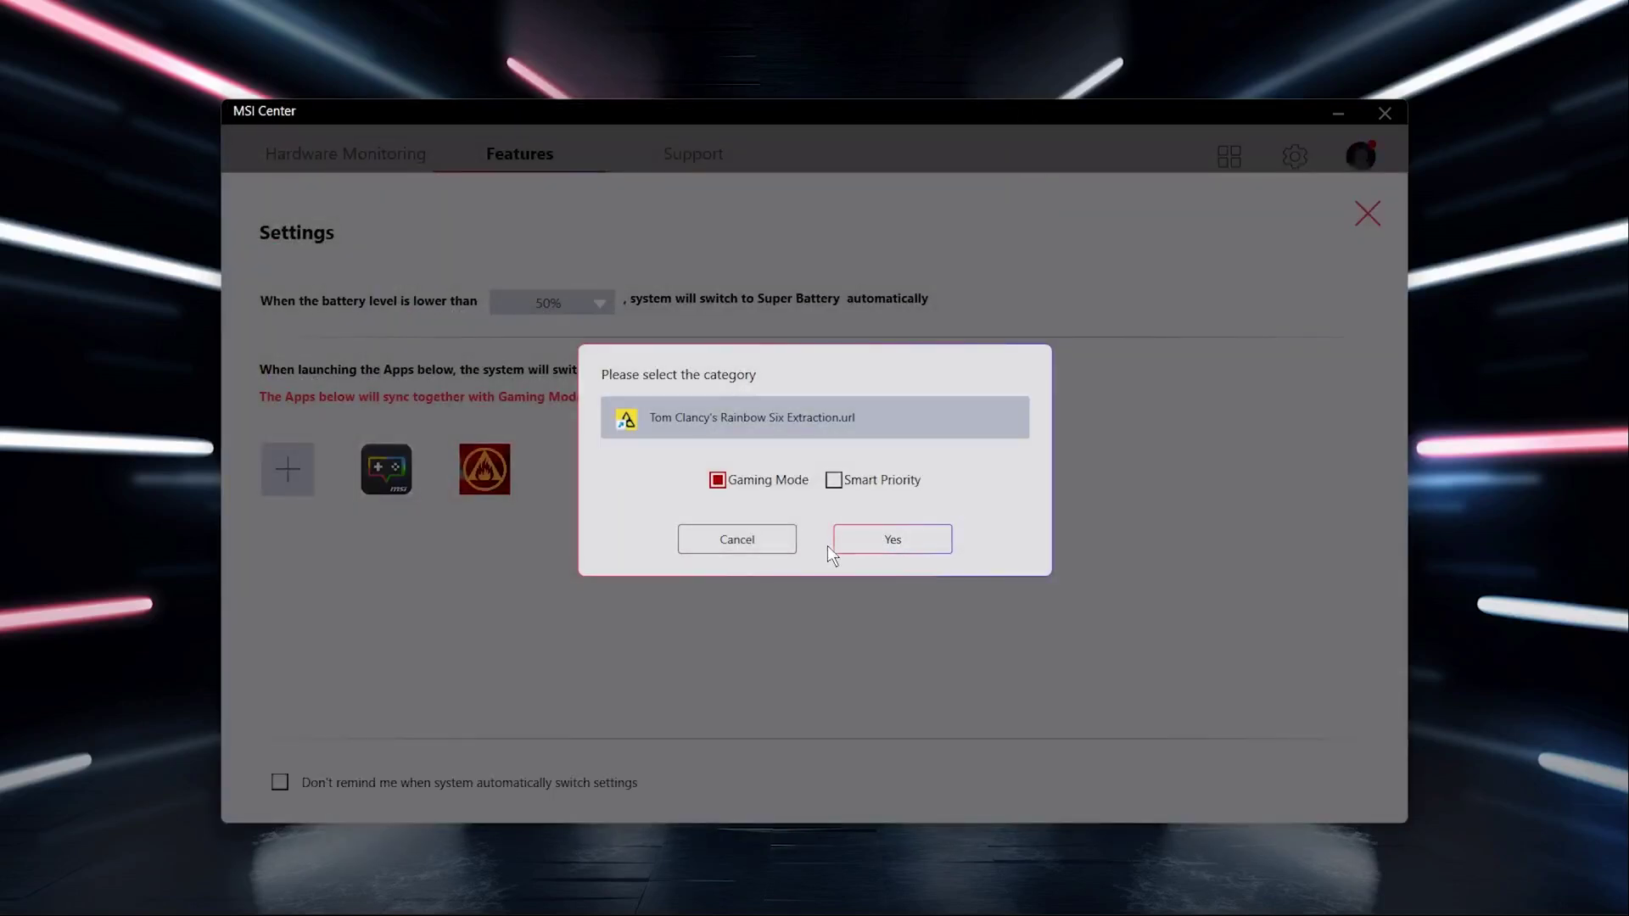
pyautogui.click(871, 549)
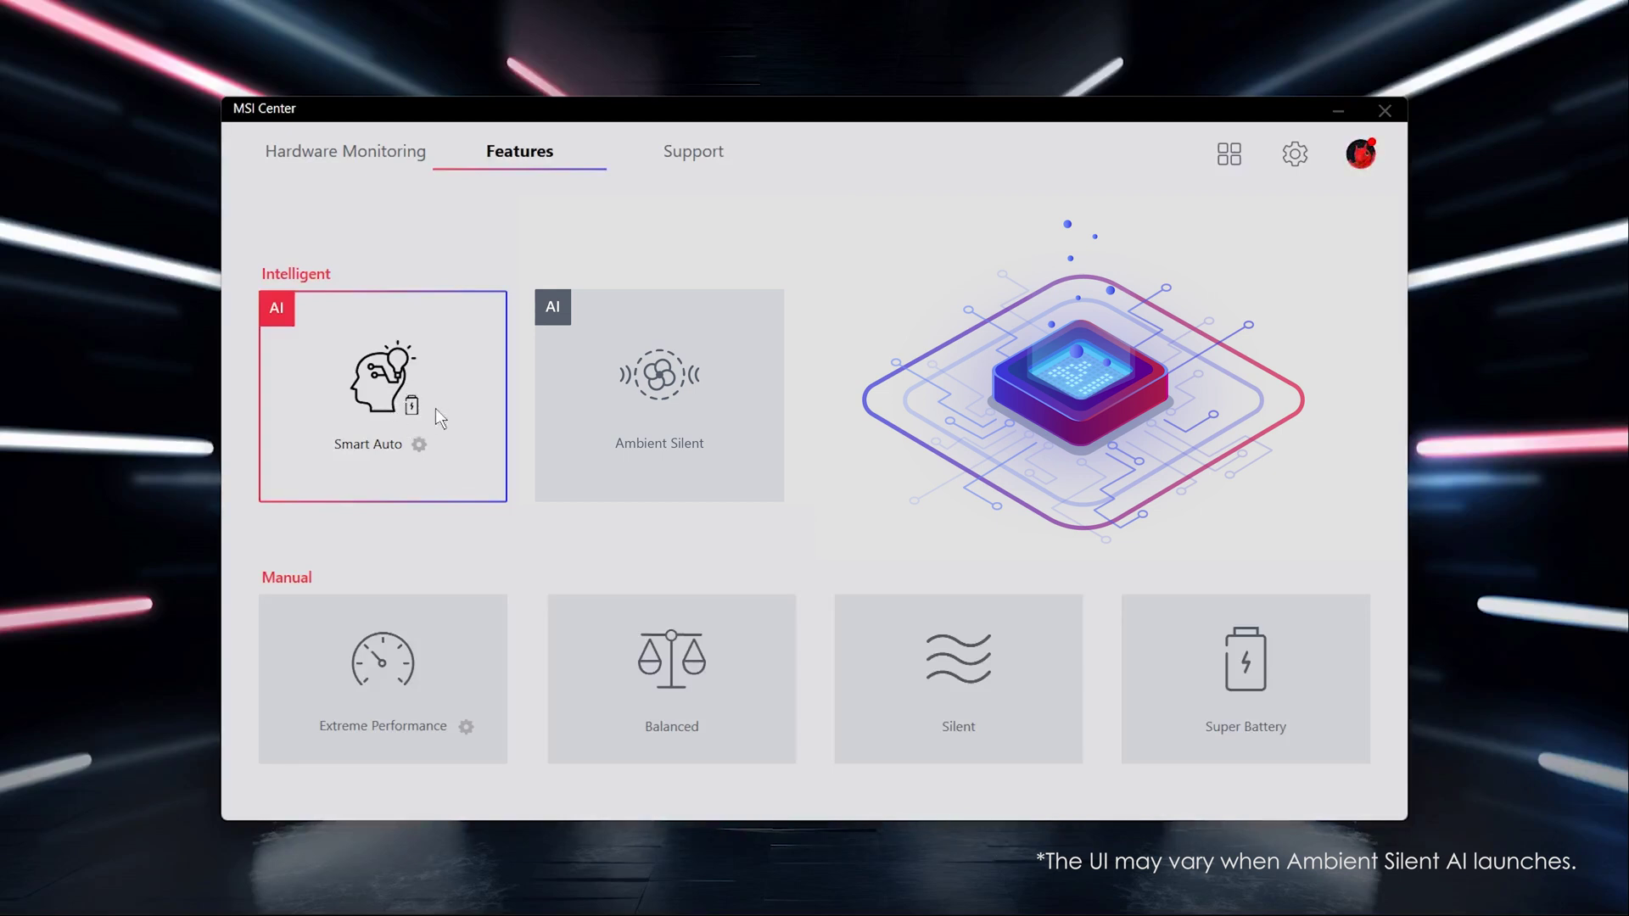
# - Check the battery threshold options, then switch from Silent to Extreme Performance mode
pyautogui.click(599, 302)
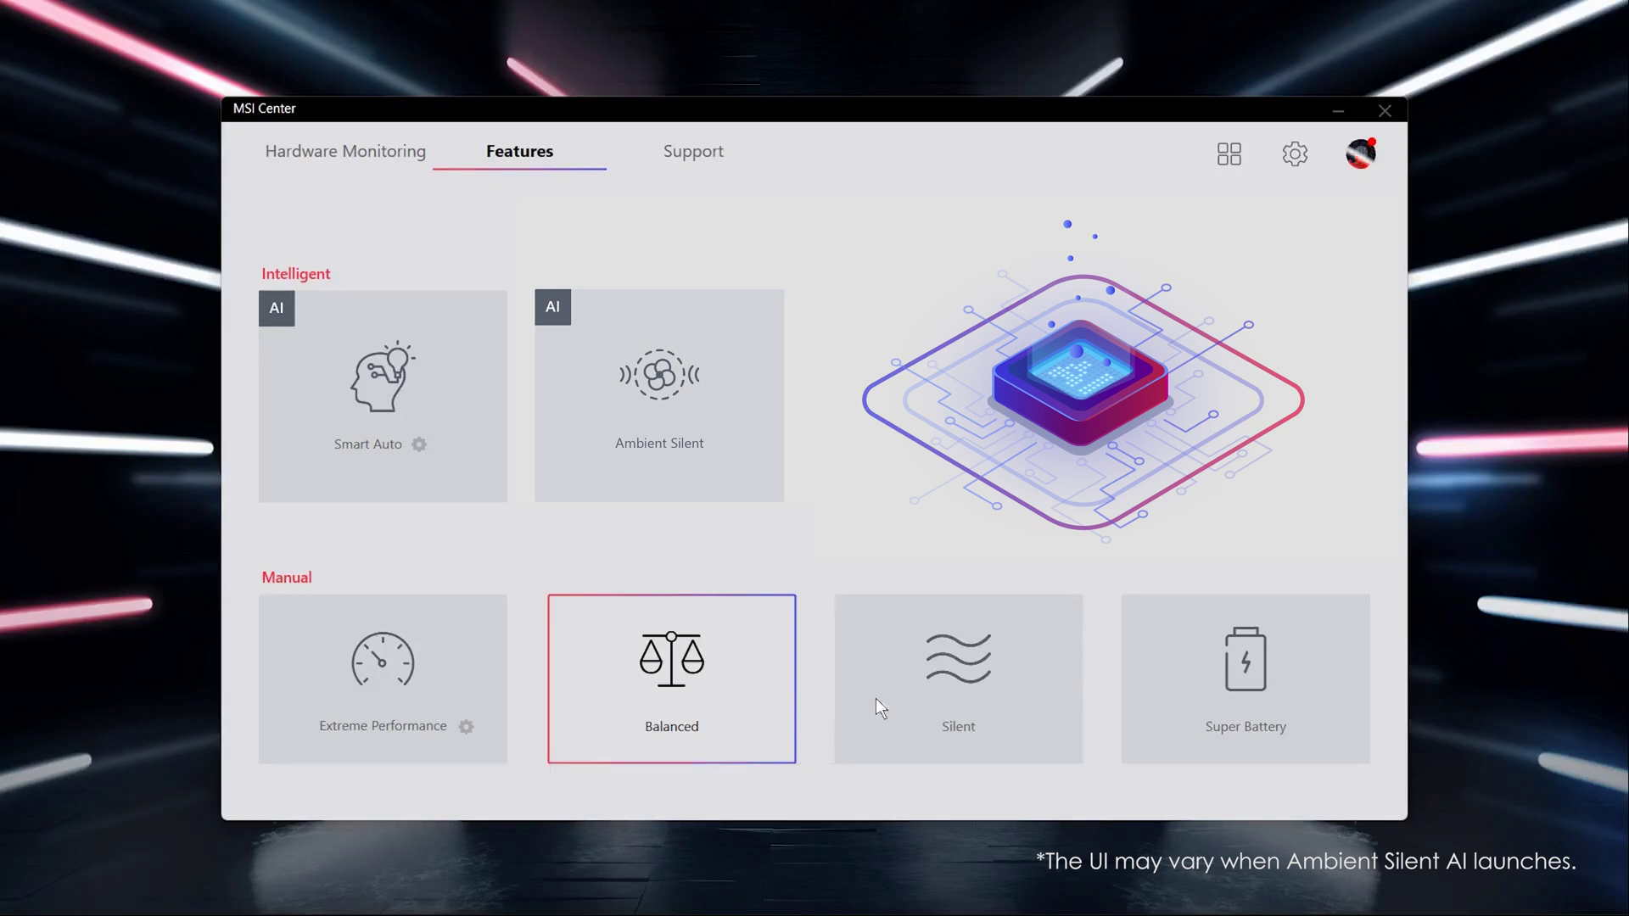
pyautogui.click(962, 702)
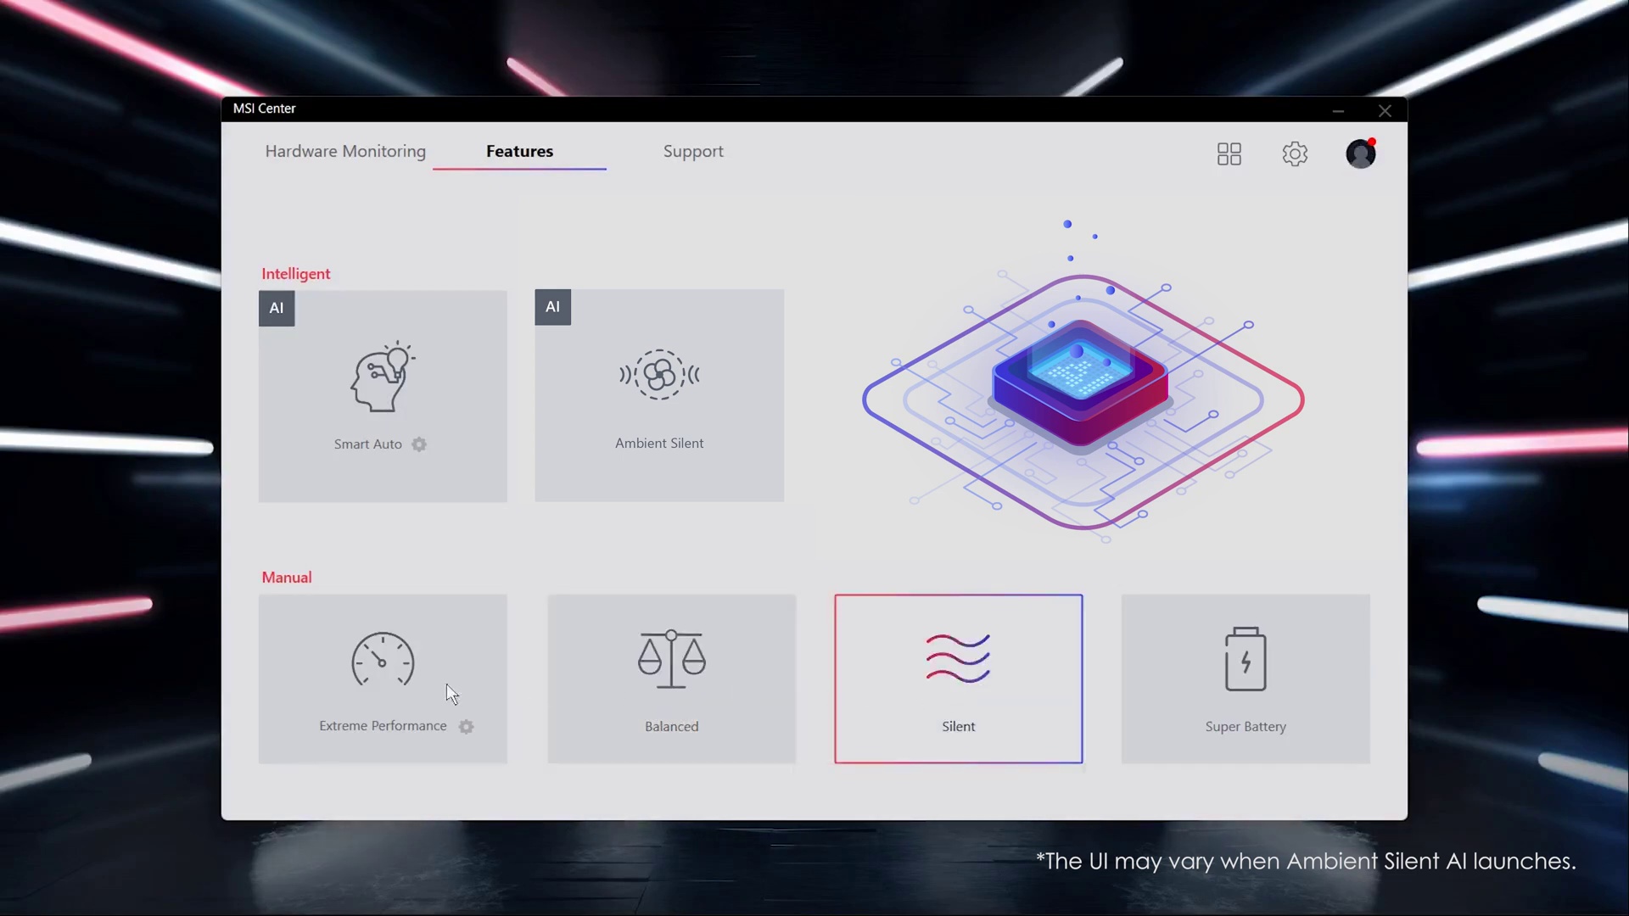
pyautogui.click(414, 691)
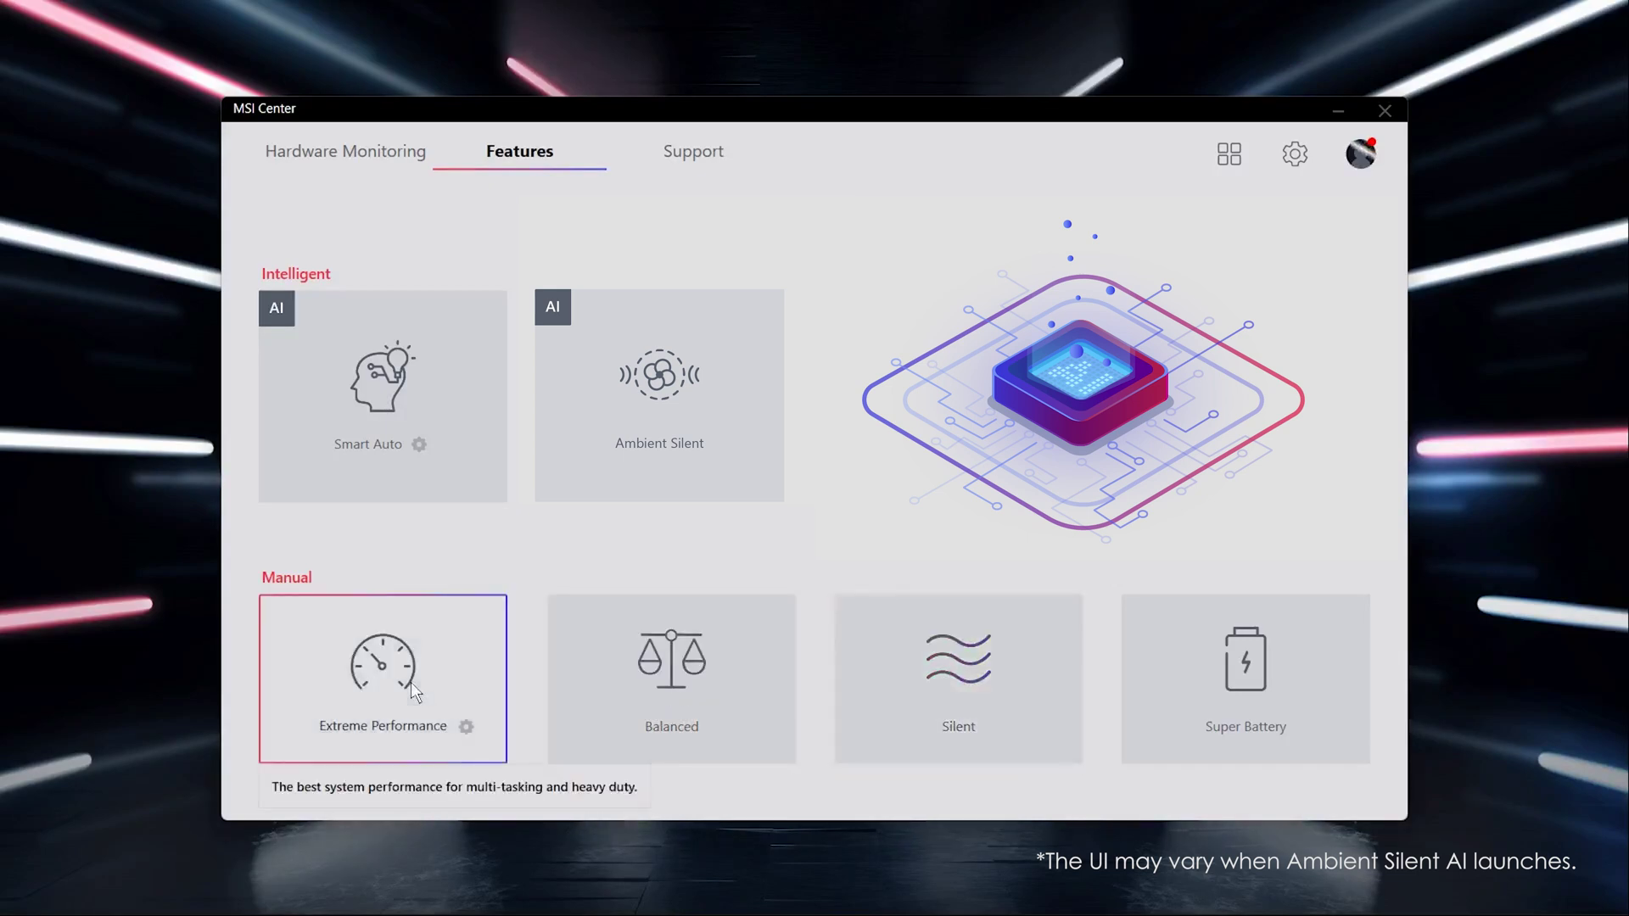
# - Set the fan speed to Cooler Boost in Extreme Performance's Advanced Settings
pyautogui.click(464, 729)
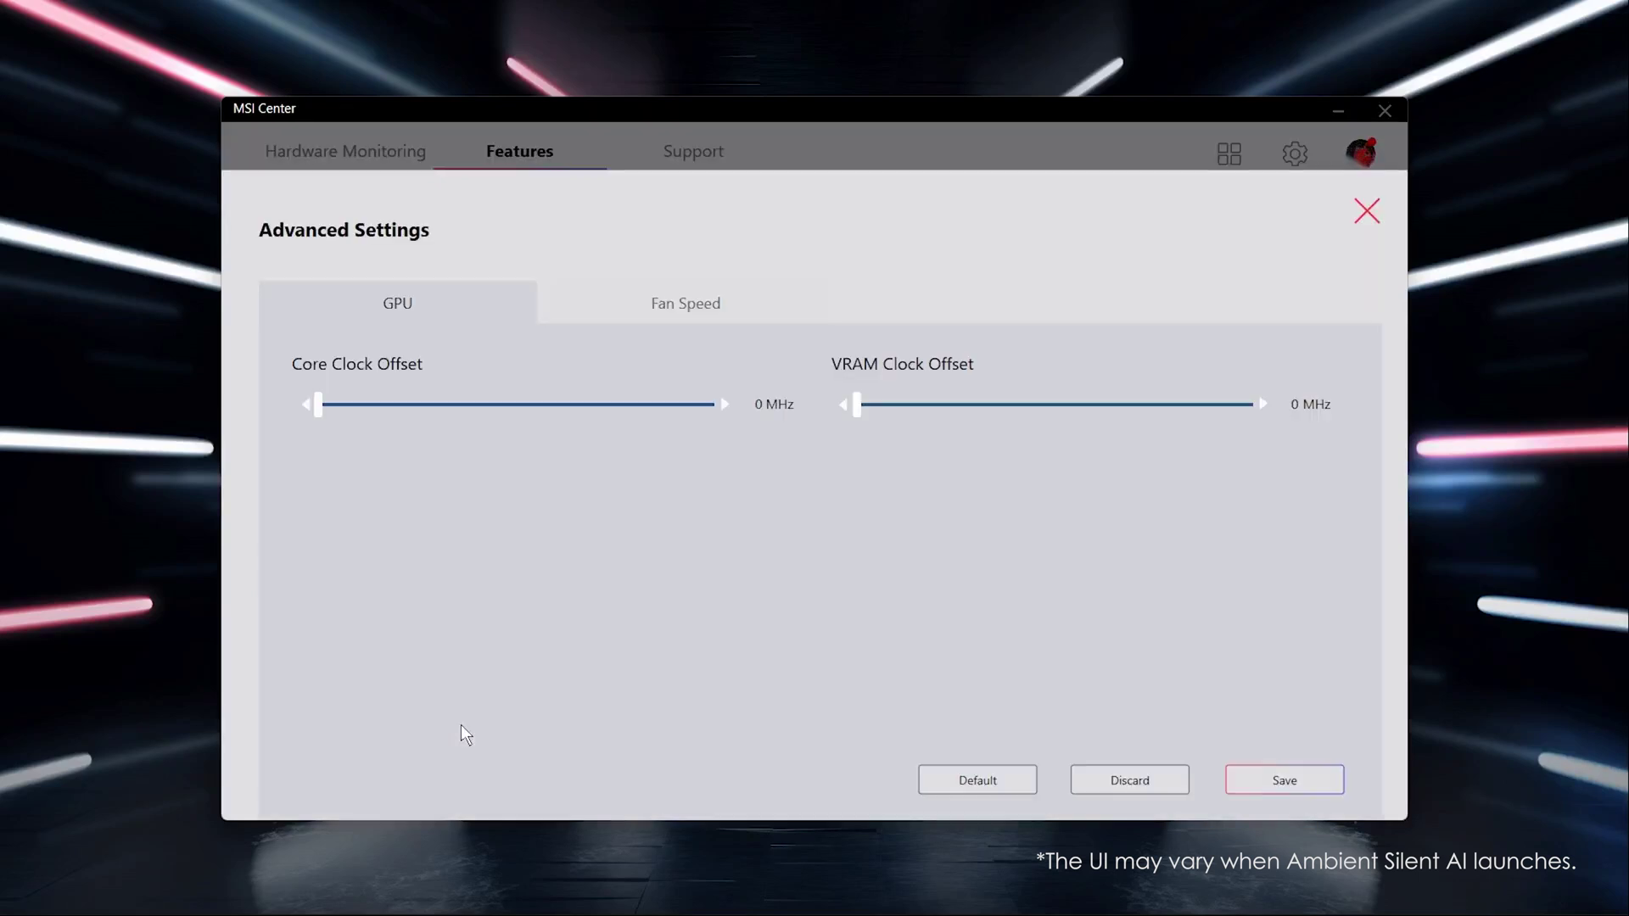
pyautogui.click(694, 305)
pyautogui.click(822, 396)
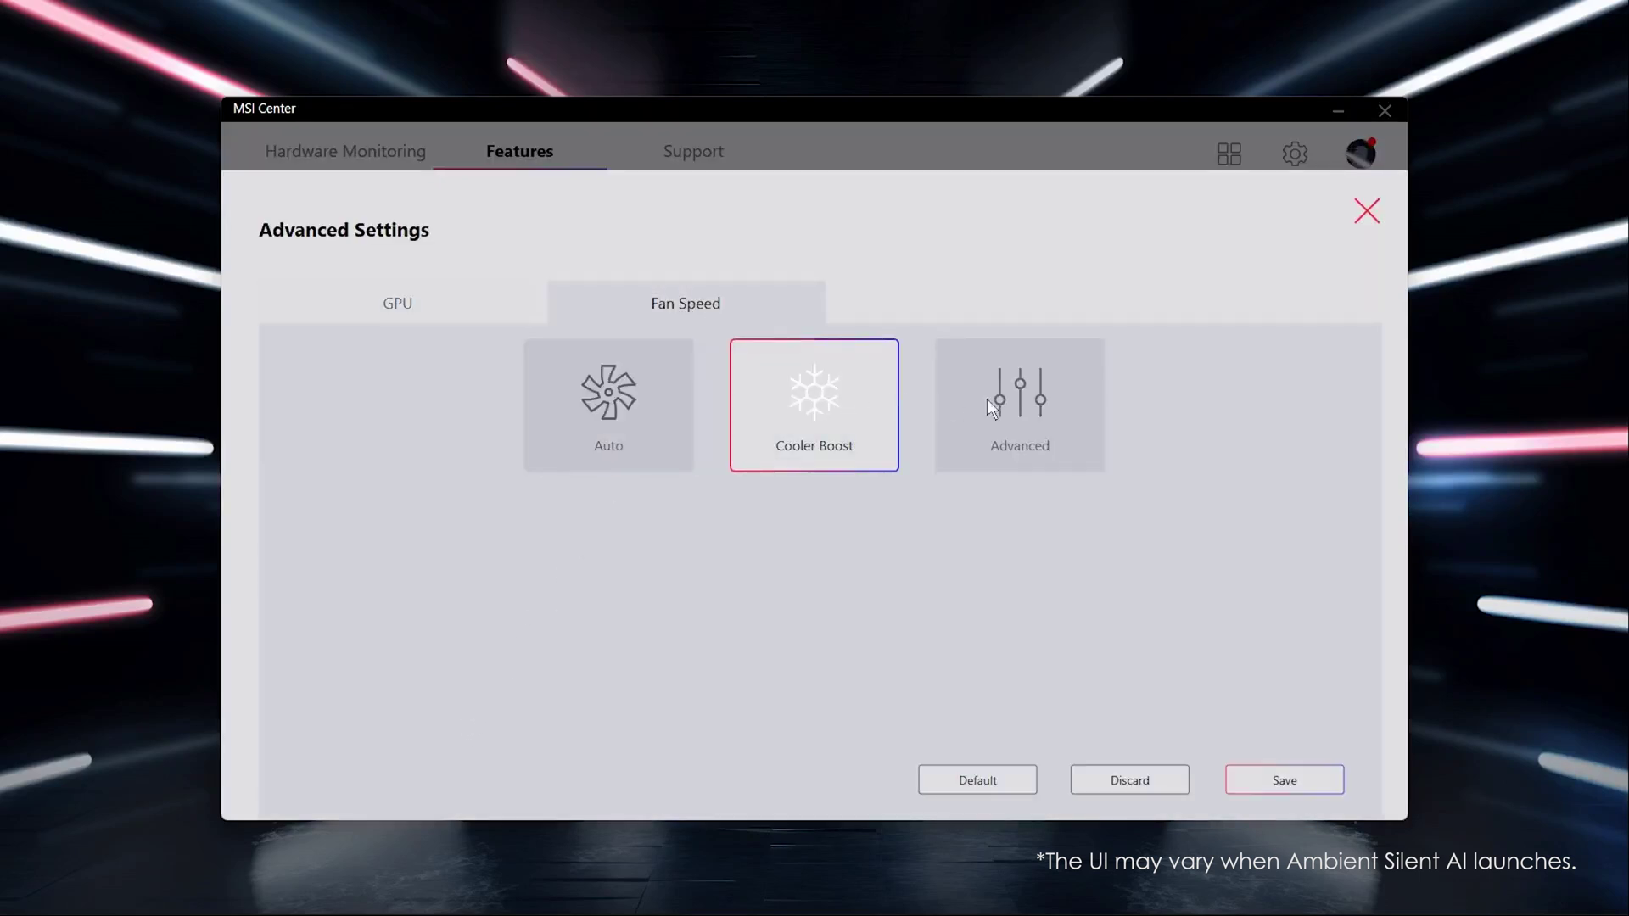